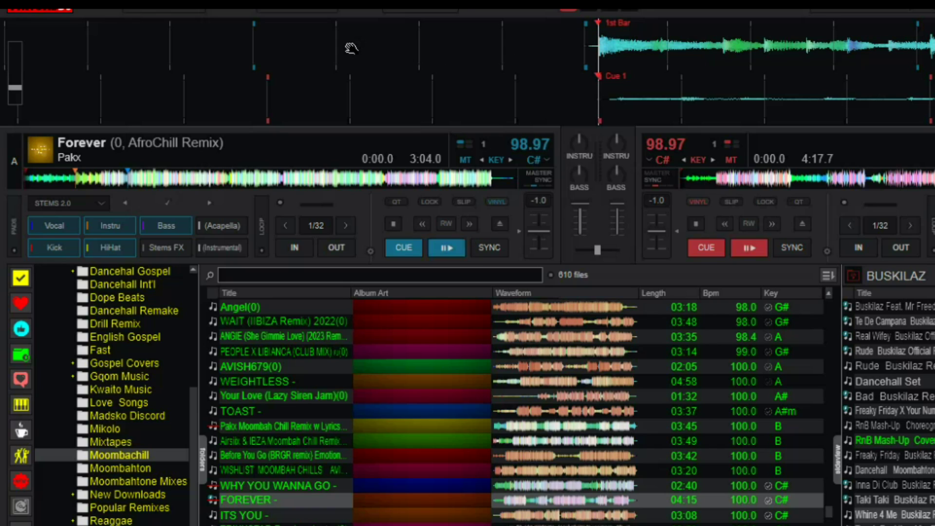
# Step: Turn on the bar counter in the Performance layout's waveform display
pyautogui.click(319, 15)
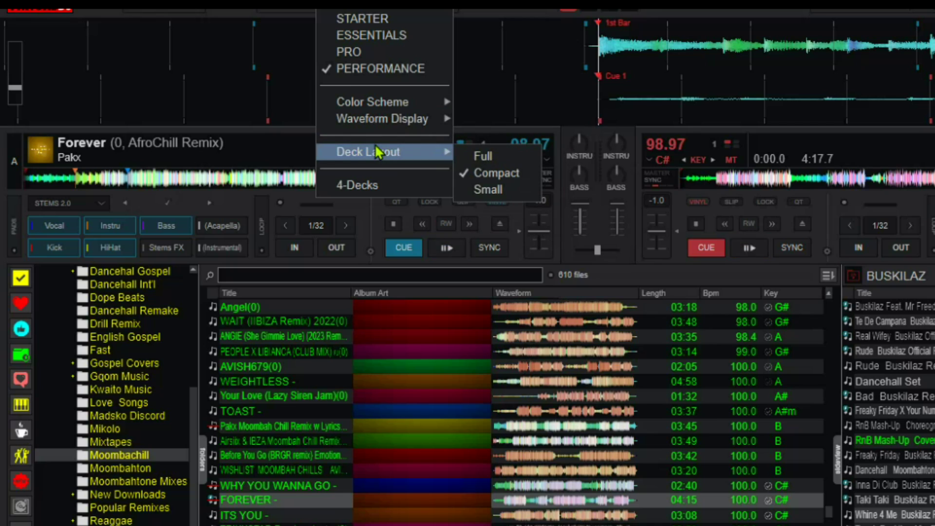
pyautogui.moveTo(372, 121)
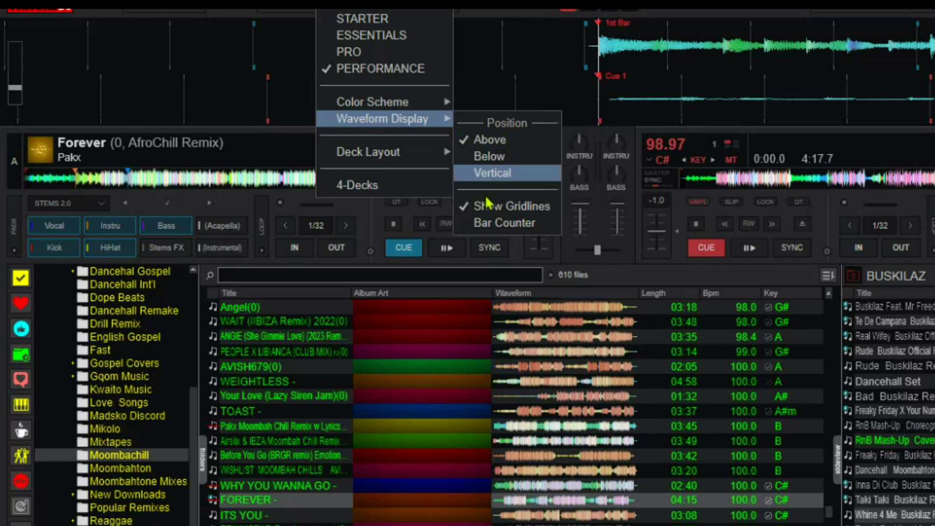
pyautogui.click(495, 223)
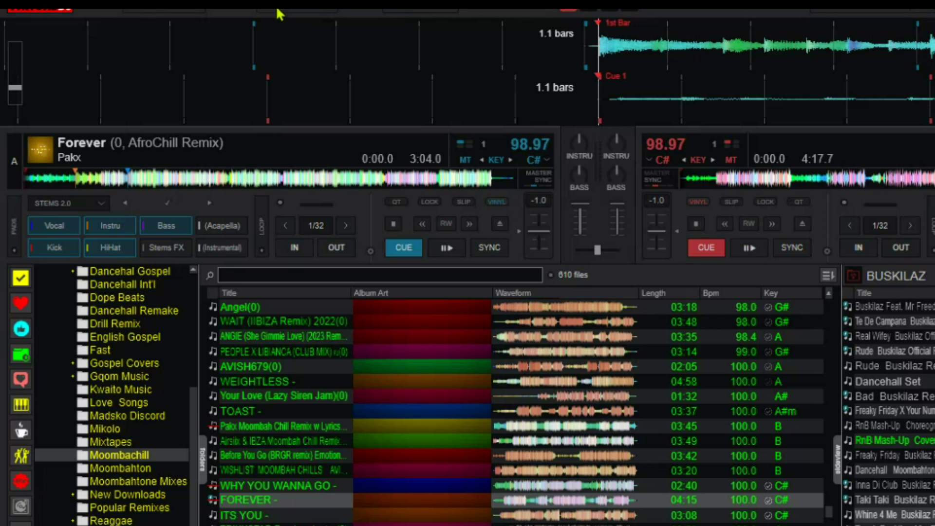
# Step: Check the waveform display options of the Pro layout and return to the Performance layout
pyautogui.click(313, 16)
pyautogui.click(341, 53)
pyautogui.click(299, 11)
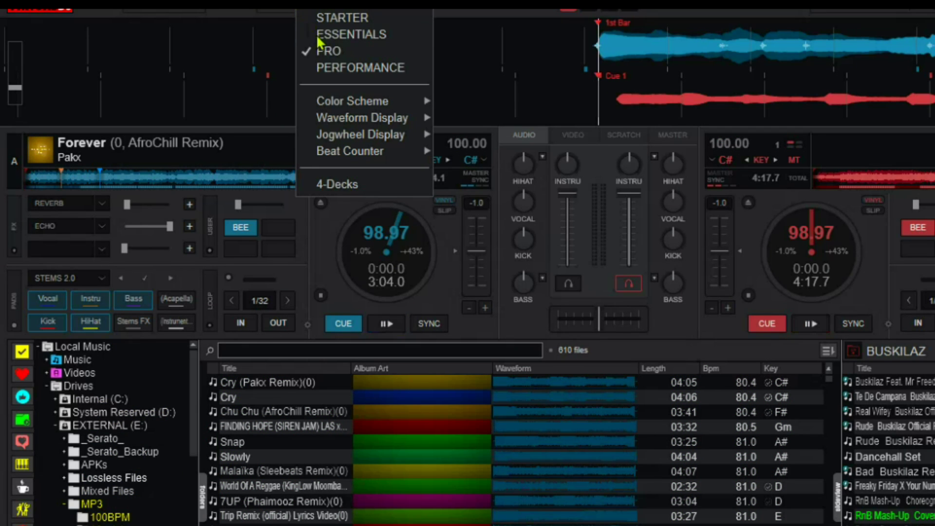
pyautogui.moveTo(423, 119)
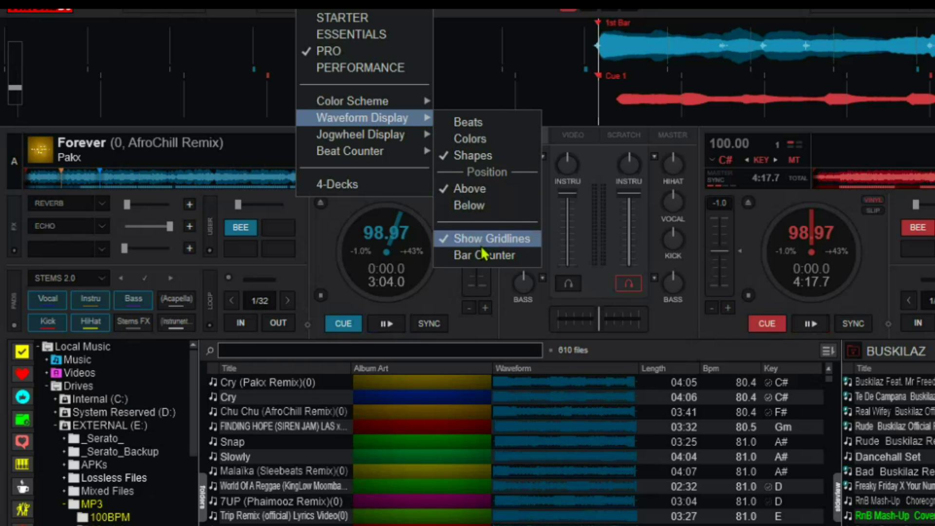
pyautogui.click(292, 11)
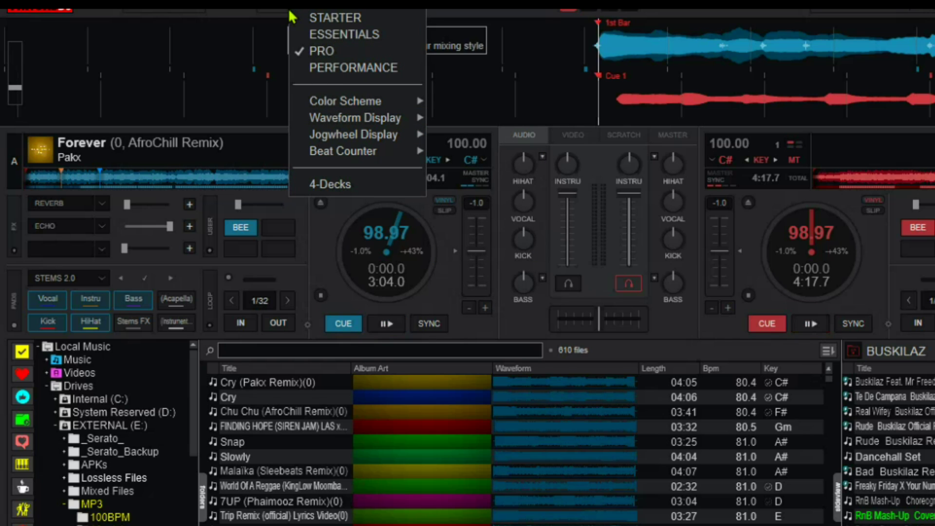
pyautogui.click(344, 68)
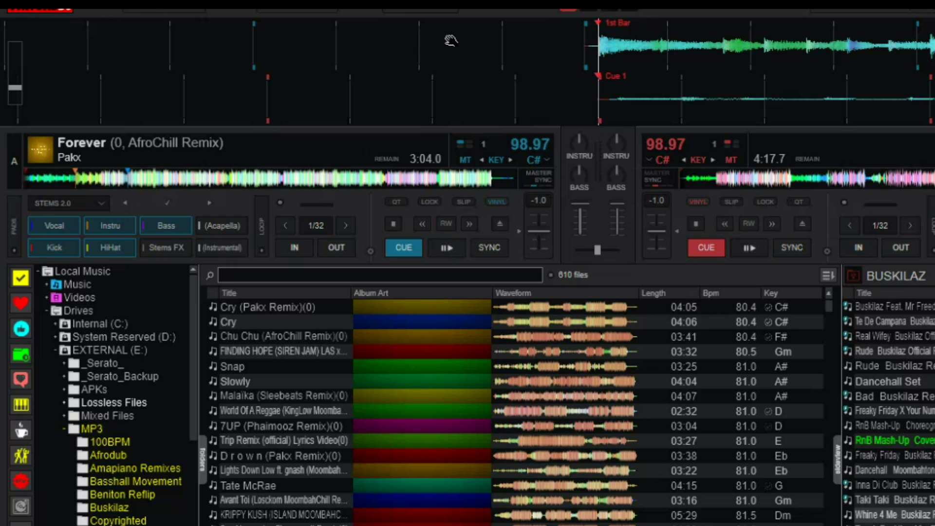
# Step: Enable the bar counter again for the waveforms in the Performance layout
pyautogui.click(332, 10)
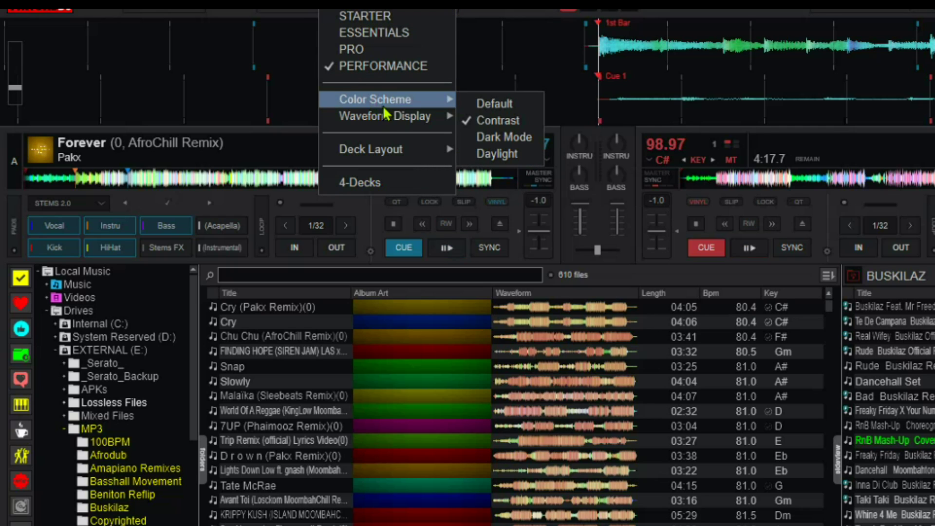
pyautogui.moveTo(408, 126)
pyautogui.click(488, 221)
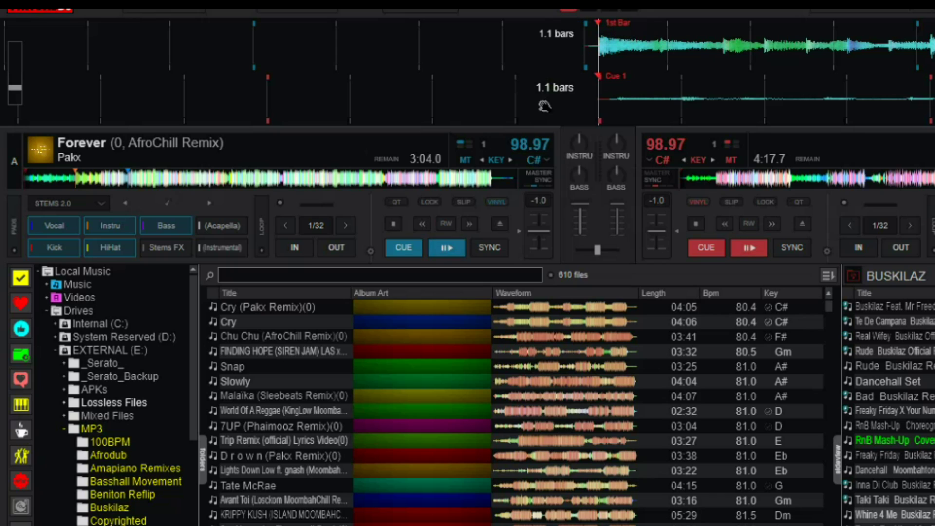
# Step: Play the Forever AfroChill Remix on deck A briefly and return it to its first-bar cue point
pyautogui.moveTo(665, 152)
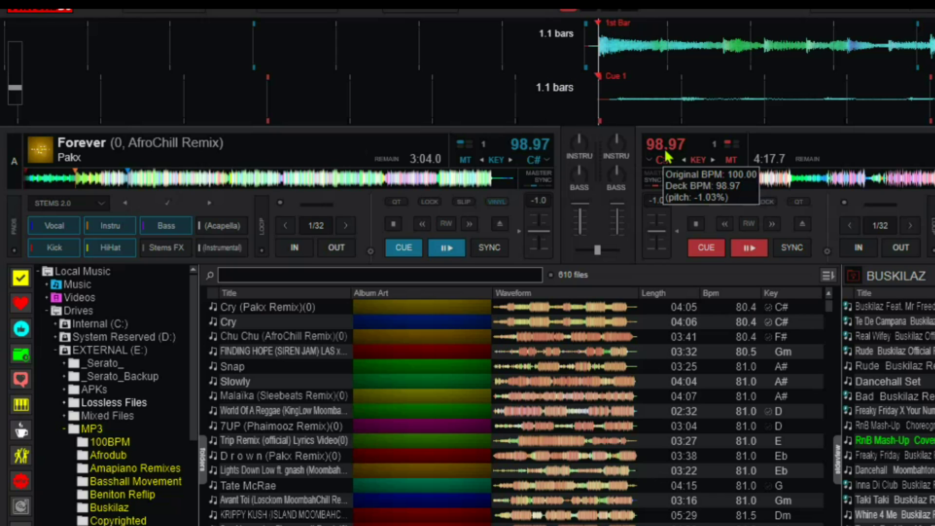
pyautogui.moveTo(620, 217)
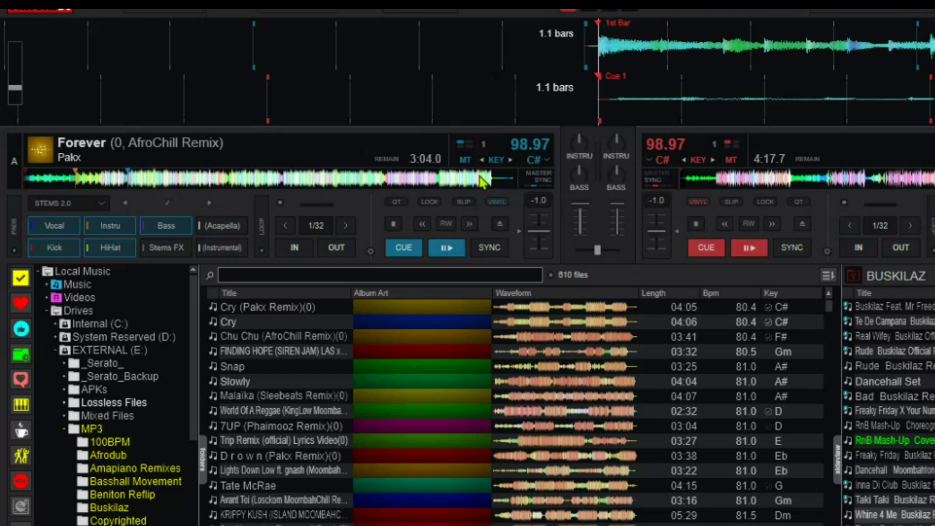
pyautogui.click(446, 248)
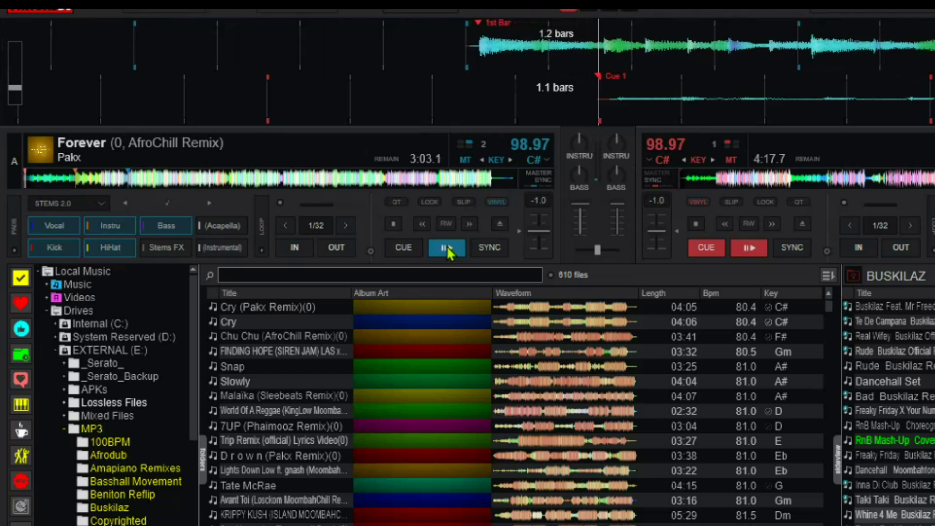
pyautogui.click(404, 247)
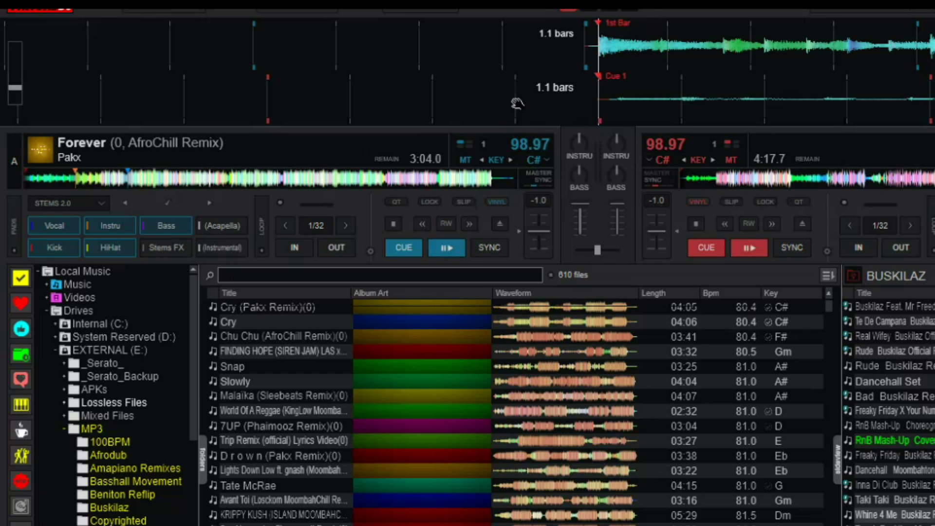
# Step: Show the hot cue list of deck A to review its cue points, and restore the Stems 2.0 pads
pyautogui.moveTo(533, 146)
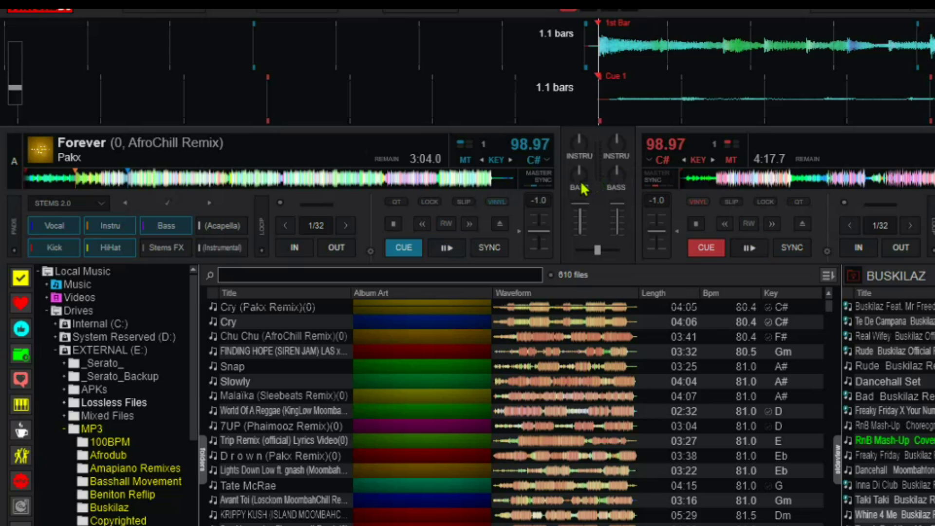
pyautogui.moveTo(579, 188)
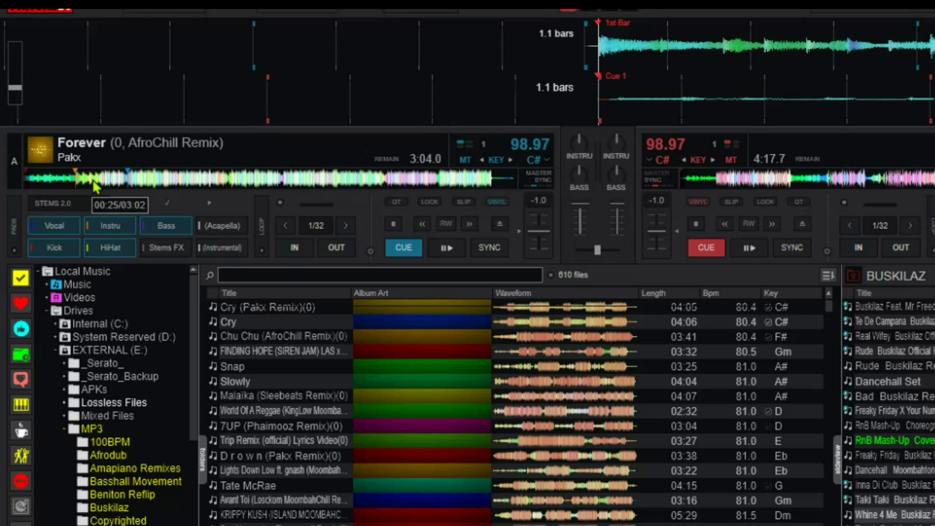
pyautogui.click(12, 230)
pyautogui.click(14, 225)
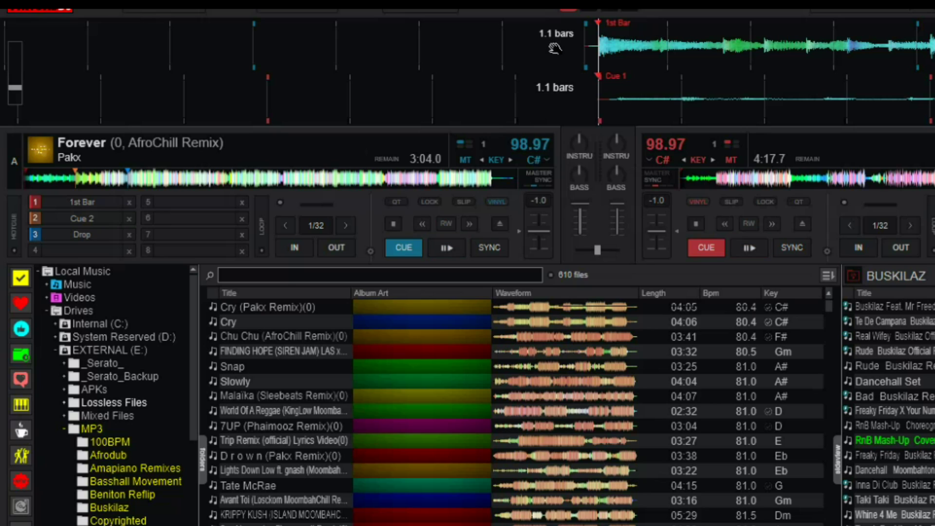
pyautogui.click(13, 232)
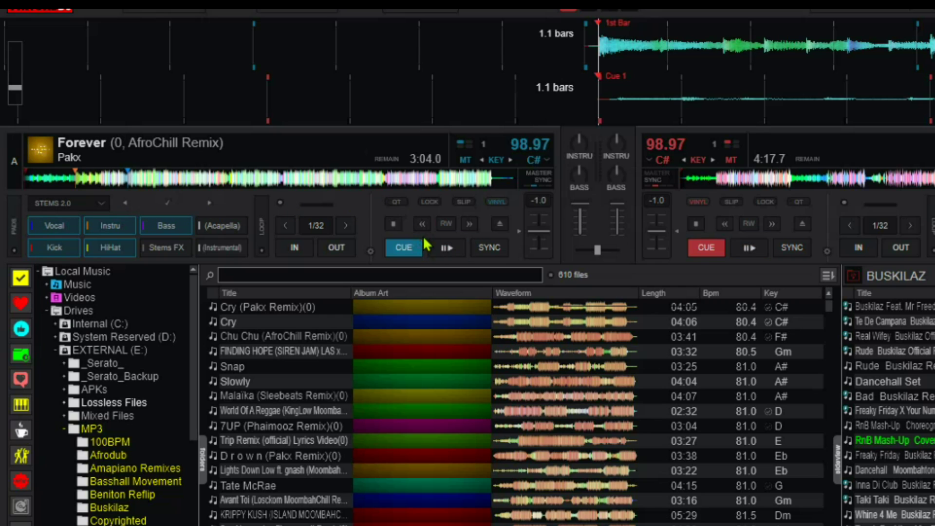
# Step: Play deck A through to Cue 2 while following the bar counter, and return it to the first bar
pyautogui.click(446, 249)
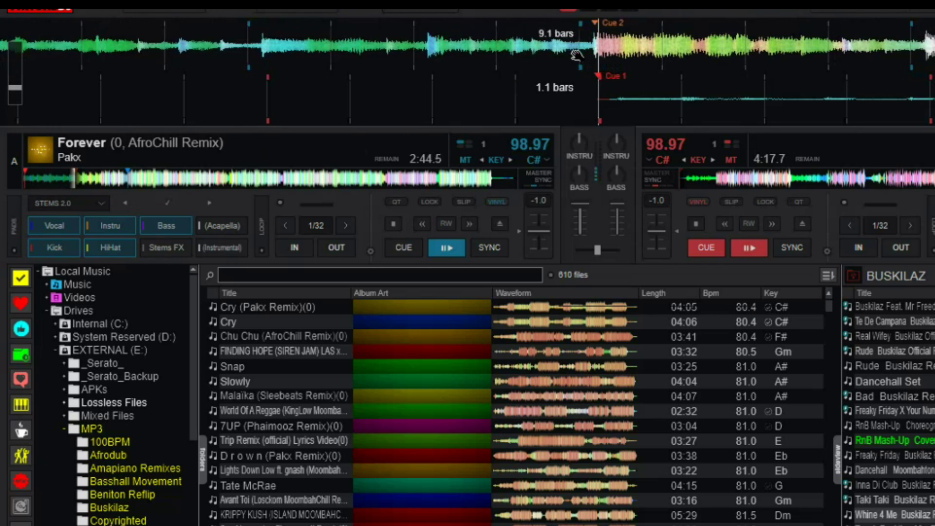
pyautogui.click(403, 248)
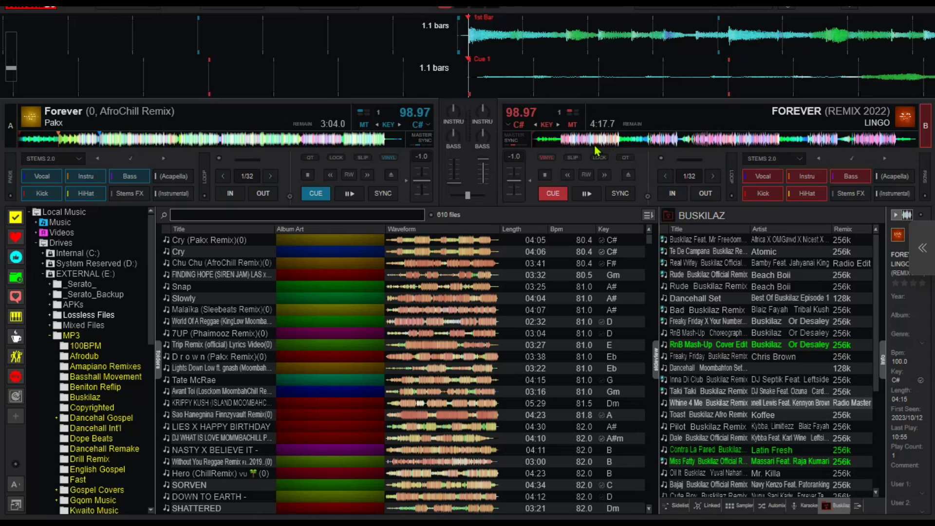
# Step: Show the hot cue list of deck B, play its track past bar 9, and return it to Cue 1
pyautogui.click(925, 188)
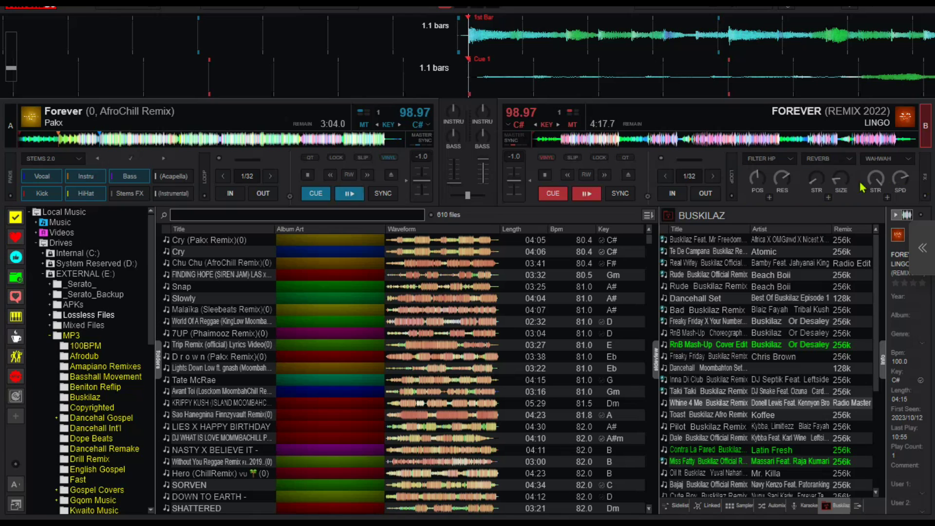
pyautogui.click(924, 187)
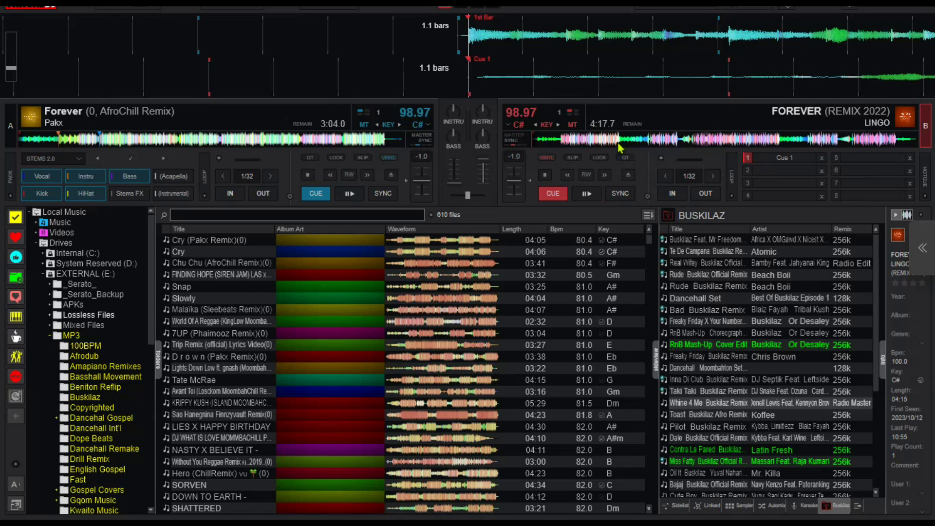
pyautogui.click(587, 194)
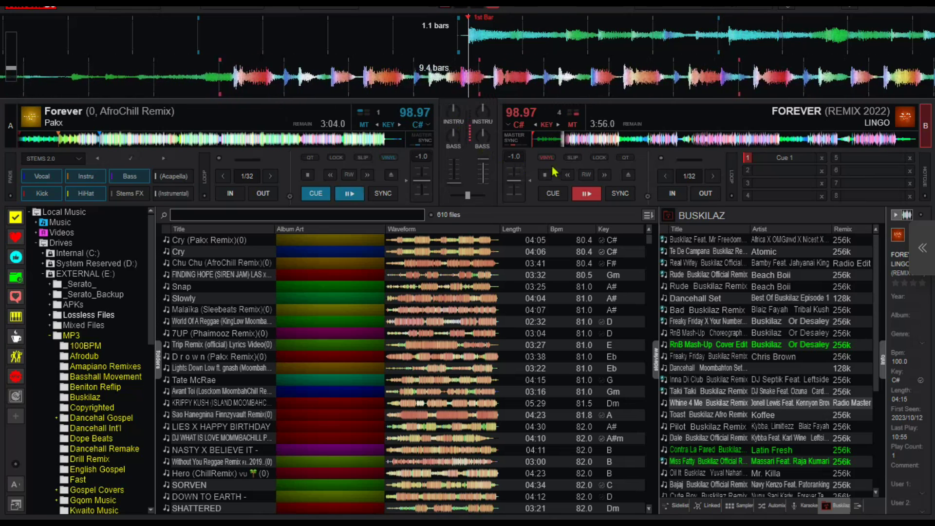
pyautogui.click(552, 195)
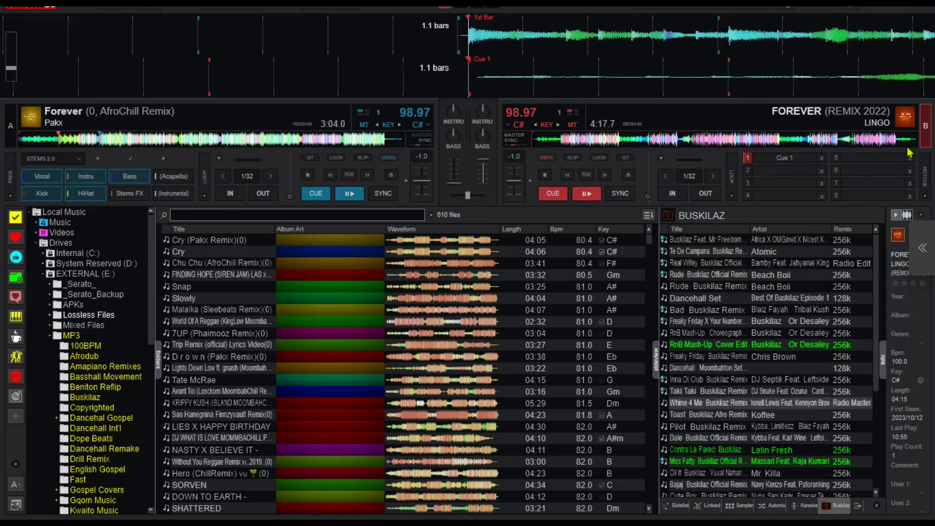
# Step: Restore the Stems 2.0 pads on deck B, mute its vocal stem, and raise the volume of deck A
pyautogui.click(925, 176)
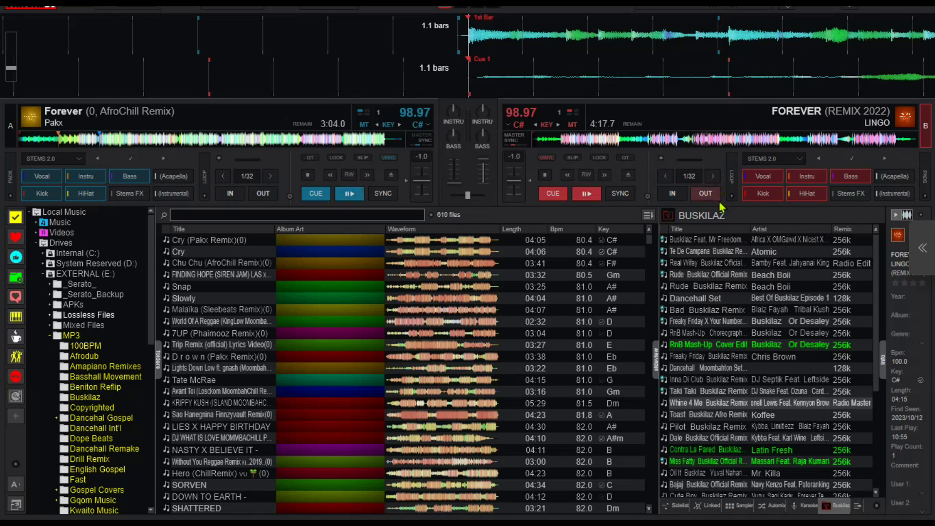
pyautogui.click(770, 178)
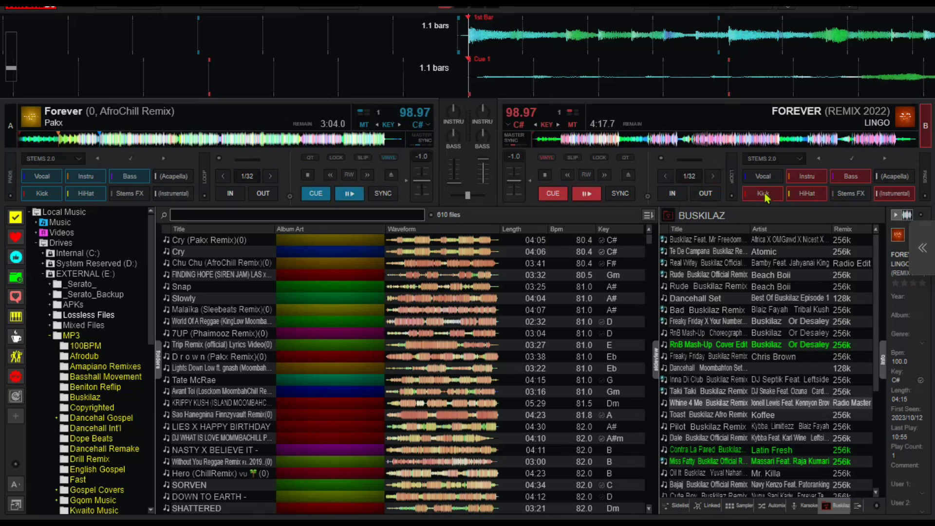
pyautogui.moveTo(458, 181); pyautogui.dragTo(456, 165)
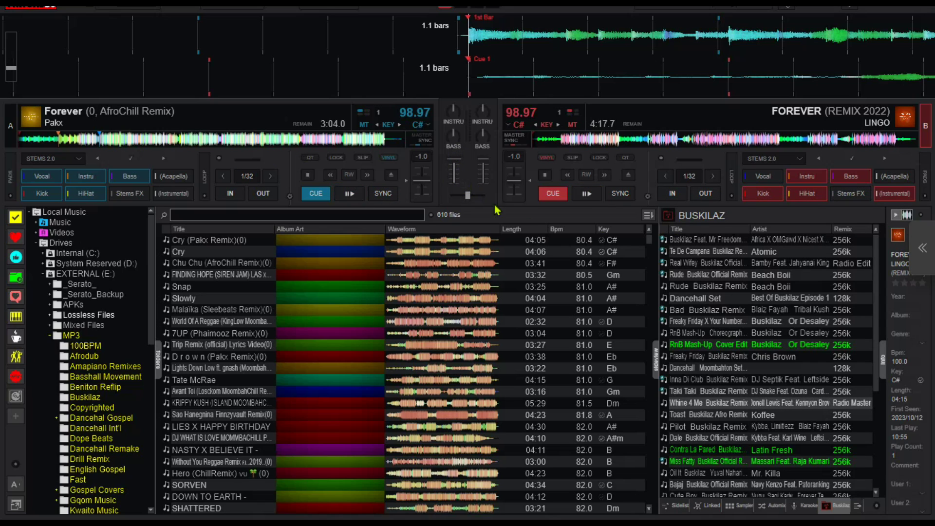
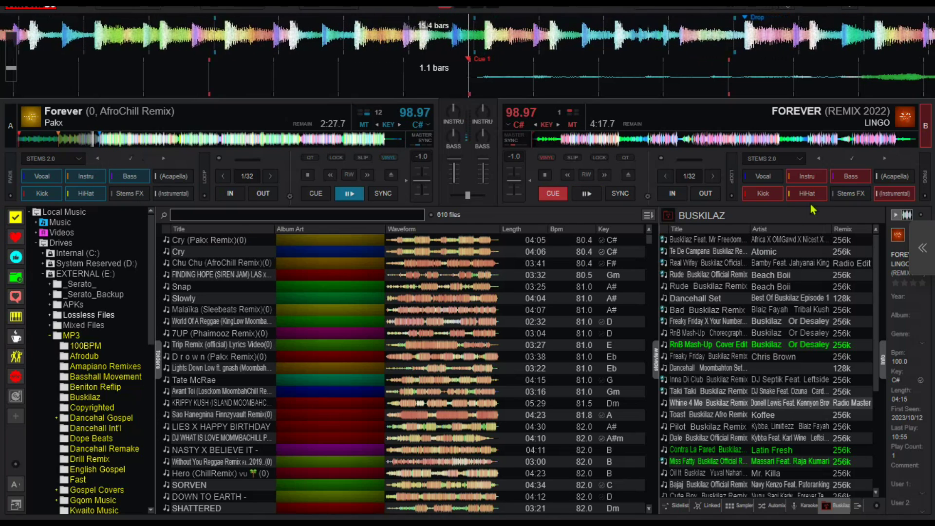
# Step: Play deck B in sync with the running deck A, and return both decks to their cue points
pyautogui.click(586, 194)
pyautogui.click(620, 193)
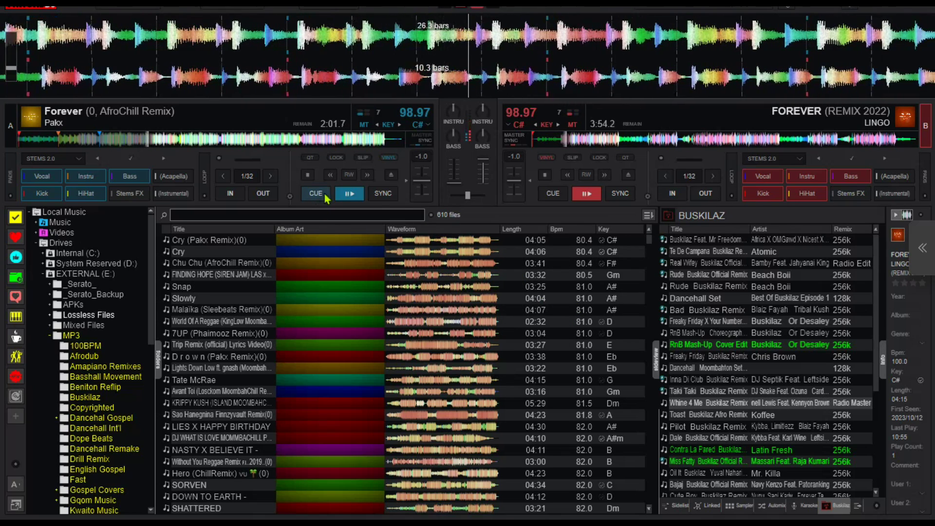
pyautogui.click(554, 195)
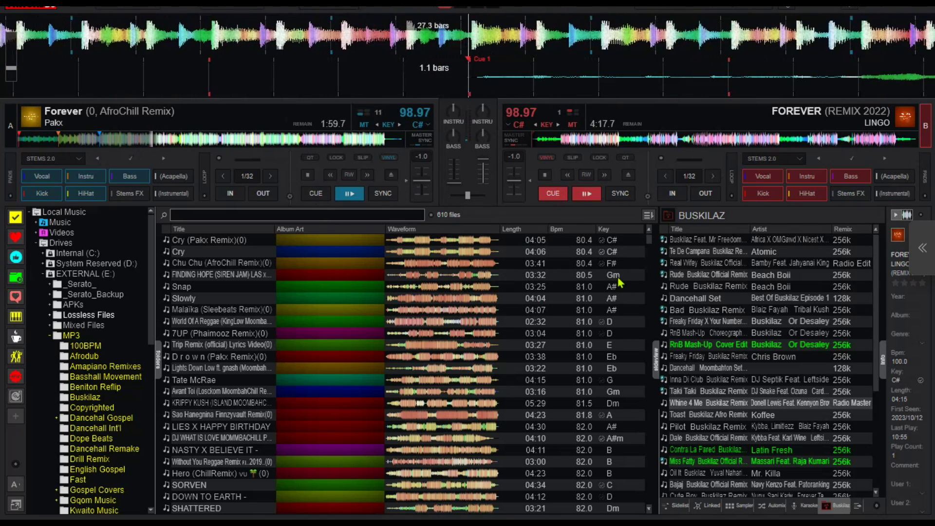
pyautogui.click(311, 194)
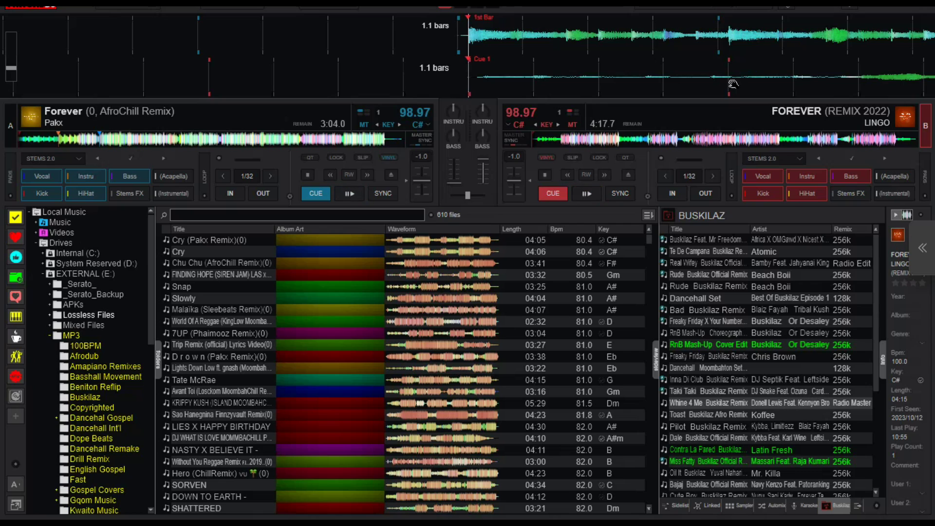
# Step: Load Trip Remix (official) Lyrics Video onto deck B and open its POI Editor
pyautogui.moveTo(515, 118)
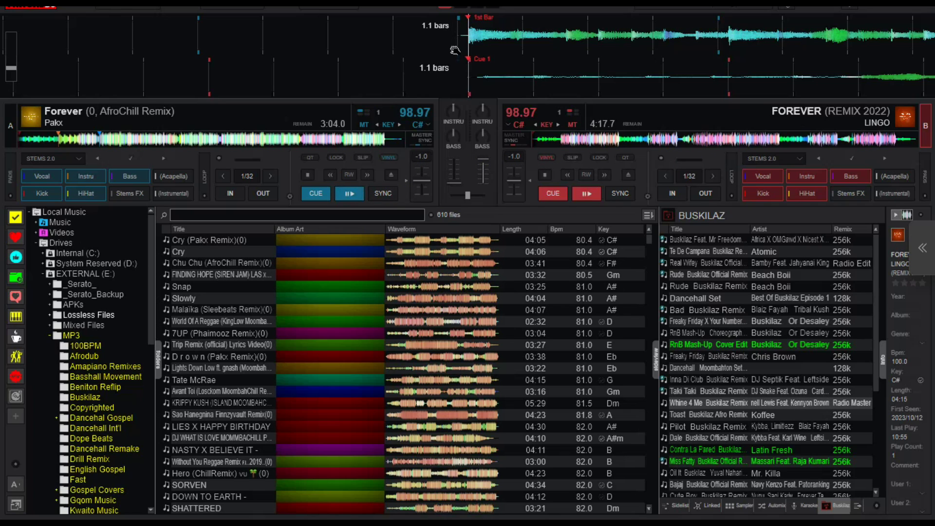
pyautogui.moveTo(443, 346); pyautogui.dragTo(628, 112)
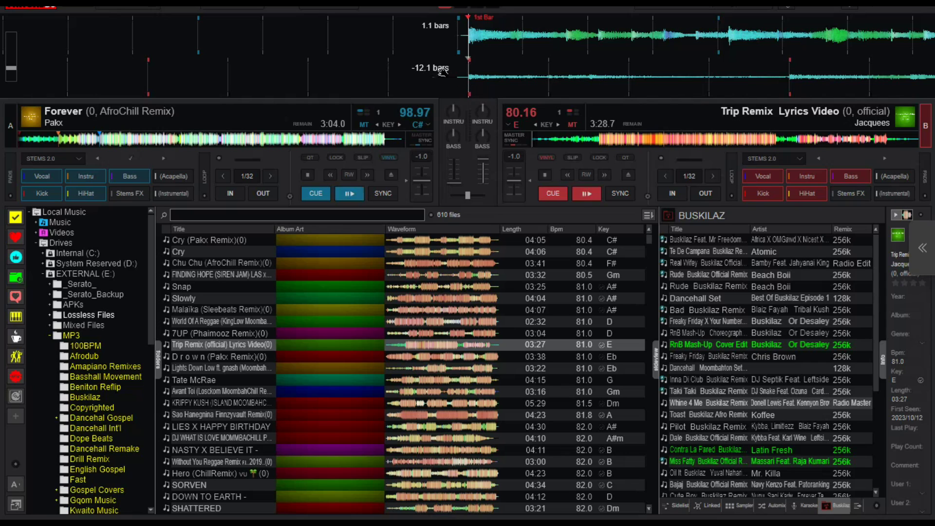
pyautogui.rightClick(903, 117)
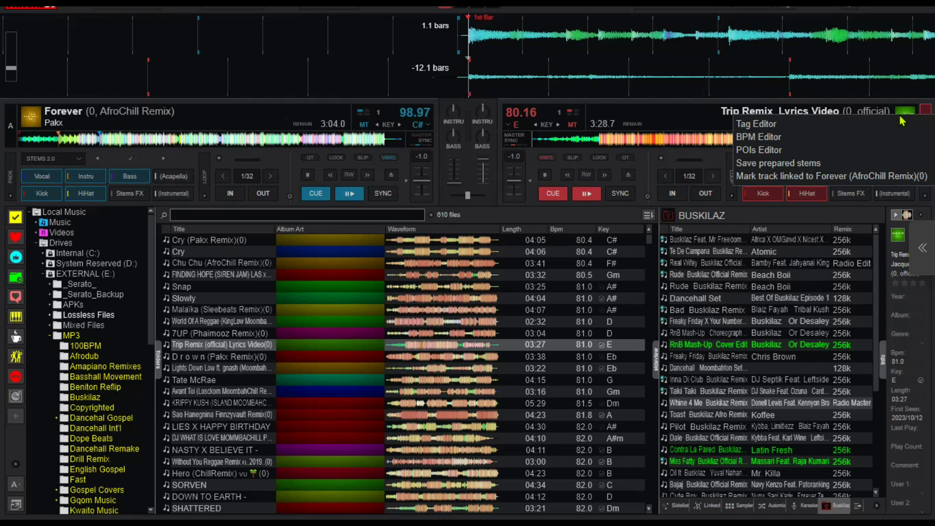
pyautogui.click(778, 150)
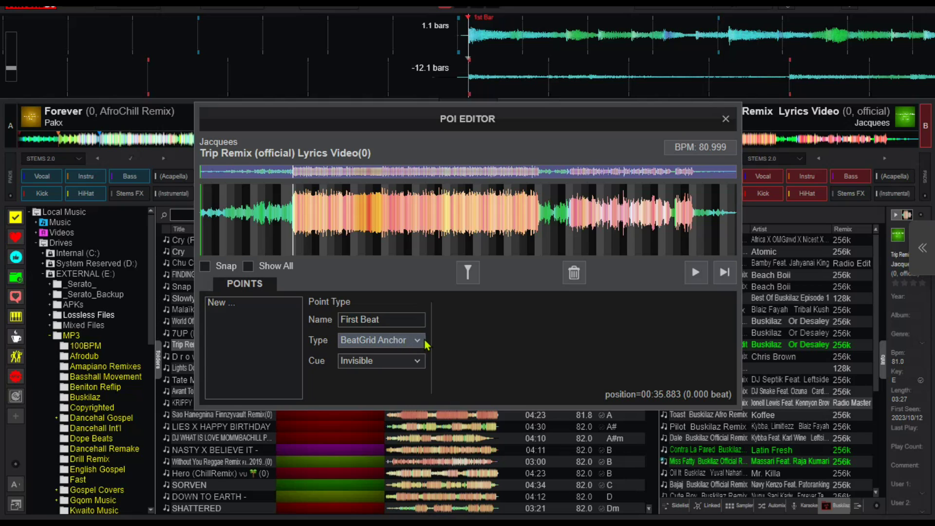
# Step: Set the First Beat point's type to Load Point and its name to bnvbnbv, and close the POI Editor
pyautogui.click(403, 345)
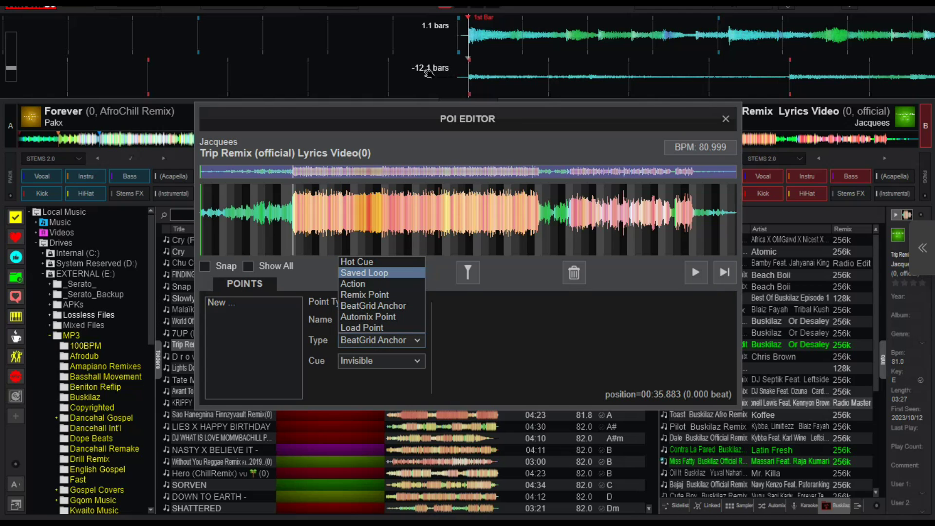
pyautogui.press('Down')
pyautogui.press('Down')
pyautogui.press('Down')
pyautogui.press('Down')
pyautogui.press('Down')
pyautogui.press('Down')
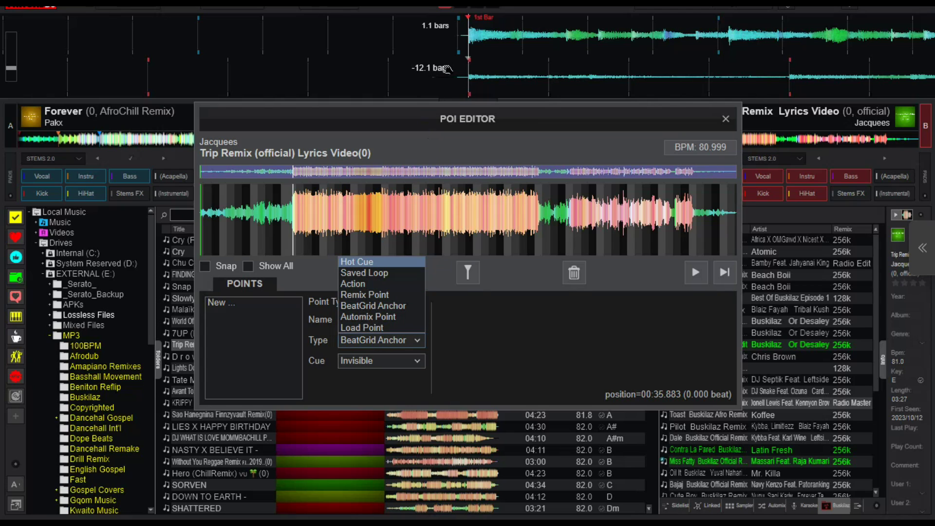
pyautogui.press('Down')
pyautogui.press('Down')
pyautogui.press('Down')
pyautogui.press('Down')
pyautogui.press('Down')
pyautogui.press('Down')
pyautogui.press('Return')
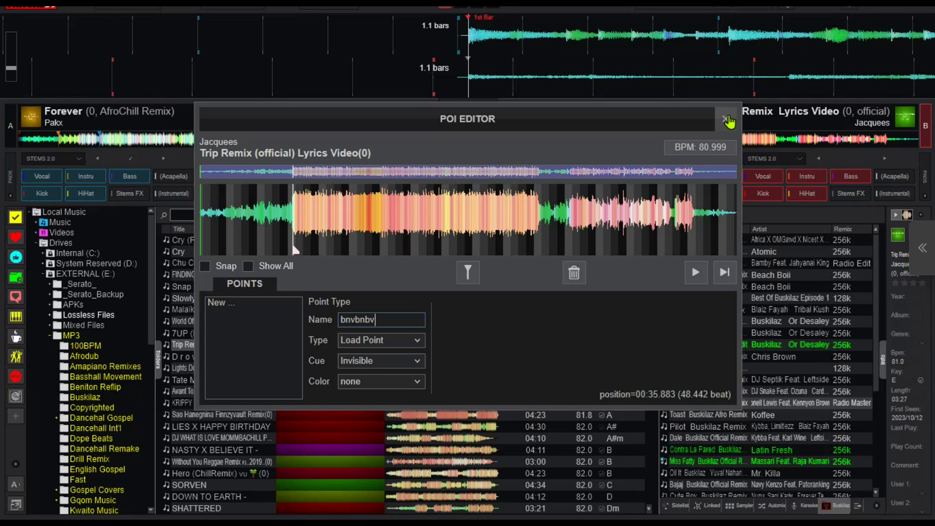
pyautogui.click(726, 119)
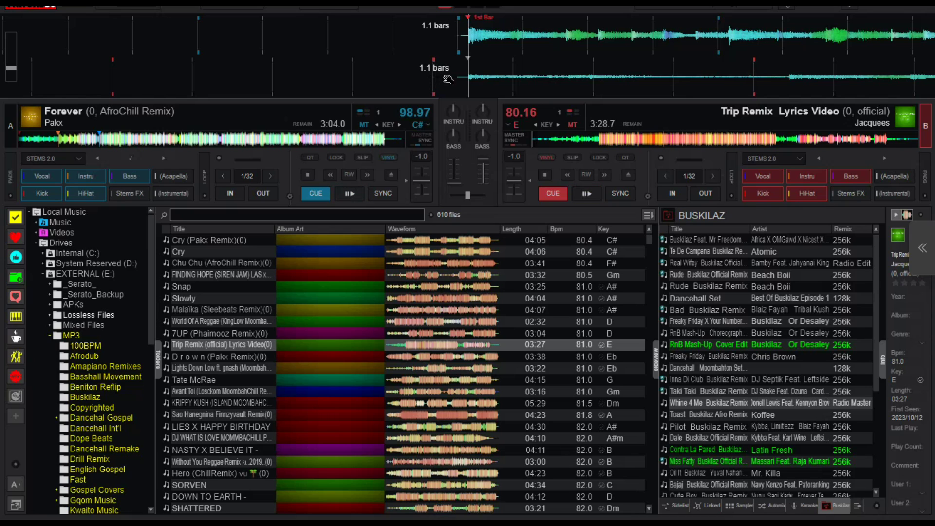
pyautogui.hotkey('shift', 'Right')
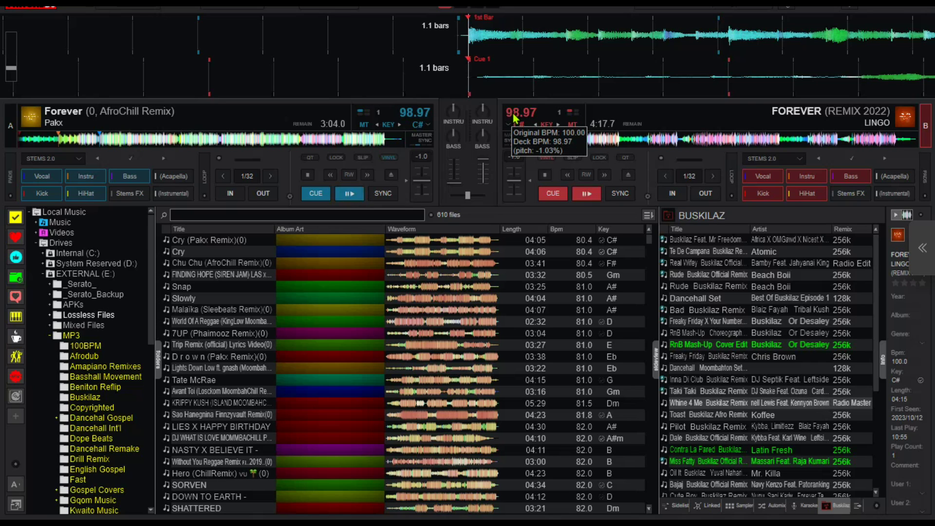
pyautogui.hotkey('ctrl', 'Right')
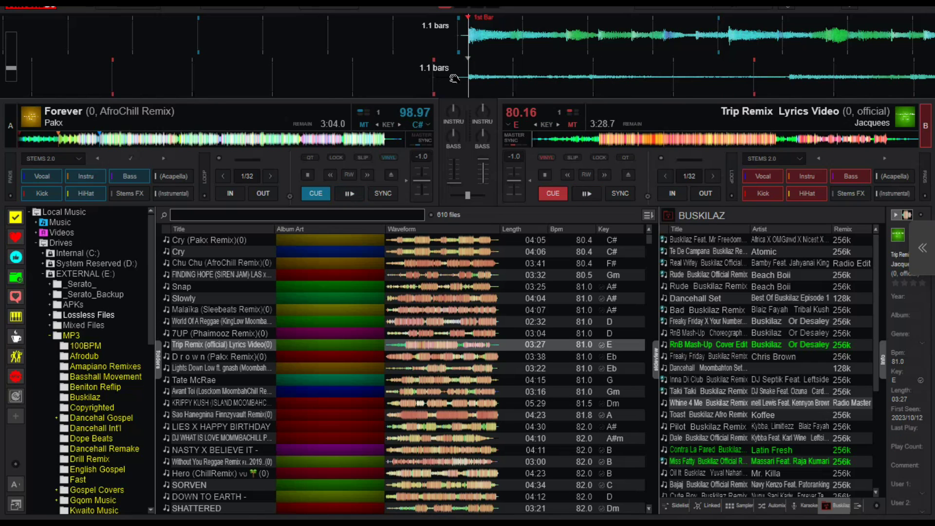